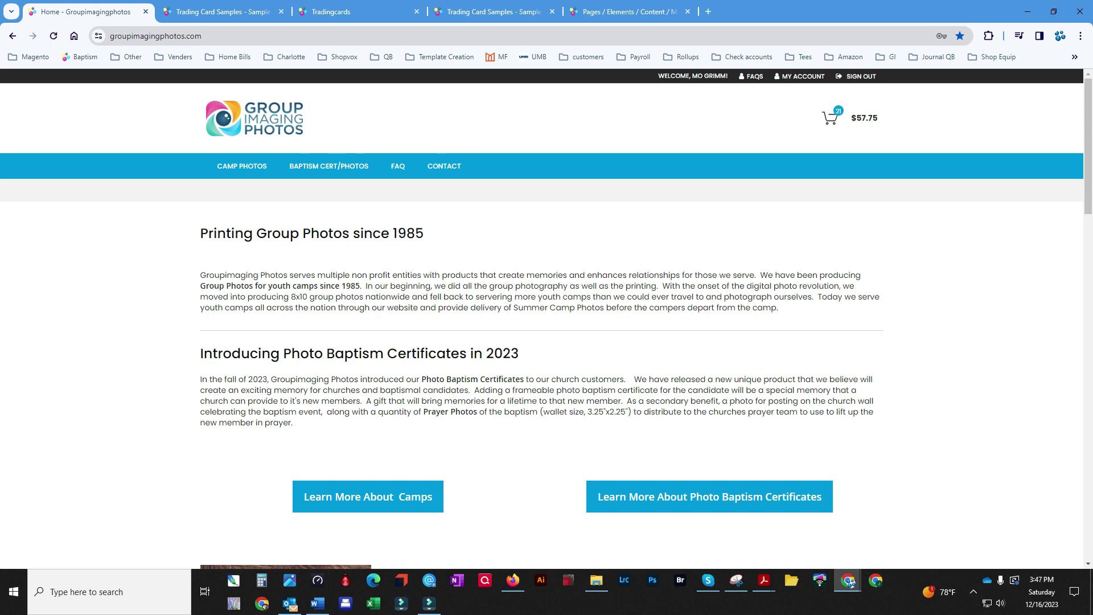
Open the $2.75 YMCA Arbutus trading card product page via Camp Photos' Trading Card Product Samples
{"action": "mouse_move", "coordinate": [242, 166]}
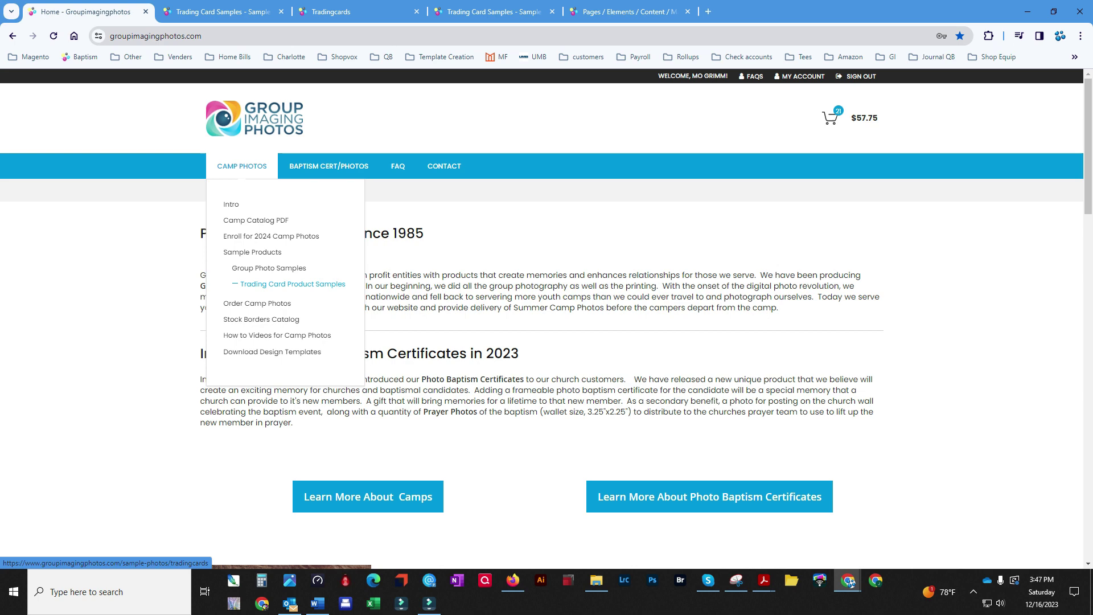
{"action": "left_click", "coordinate": [293, 284]}
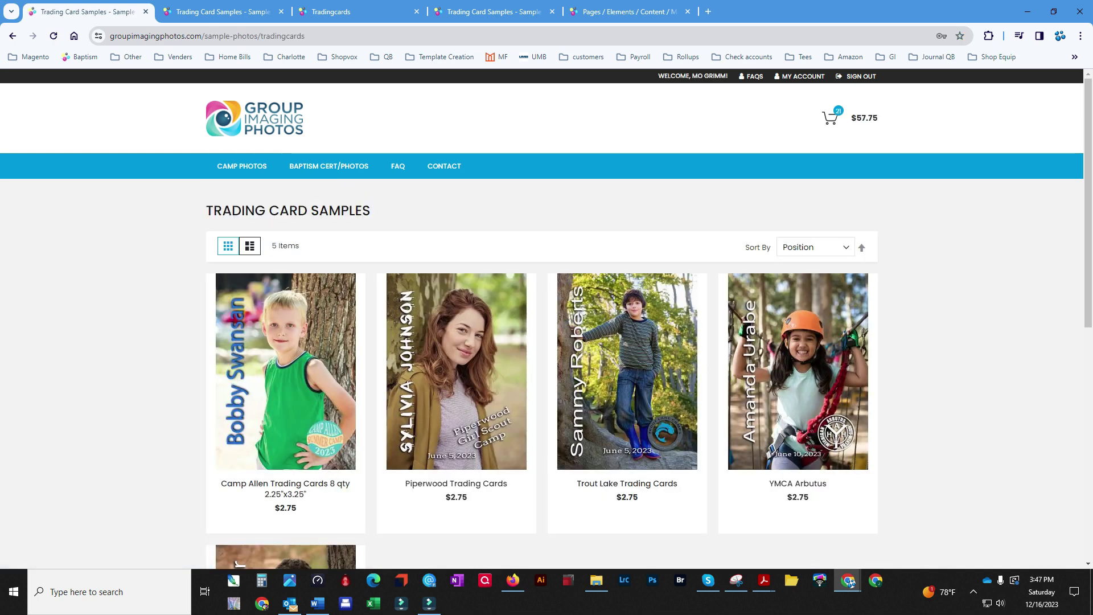
{"action": "scroll", "coordinate": [797, 370], "scroll_direction": "down", "scroll_amount": 3}
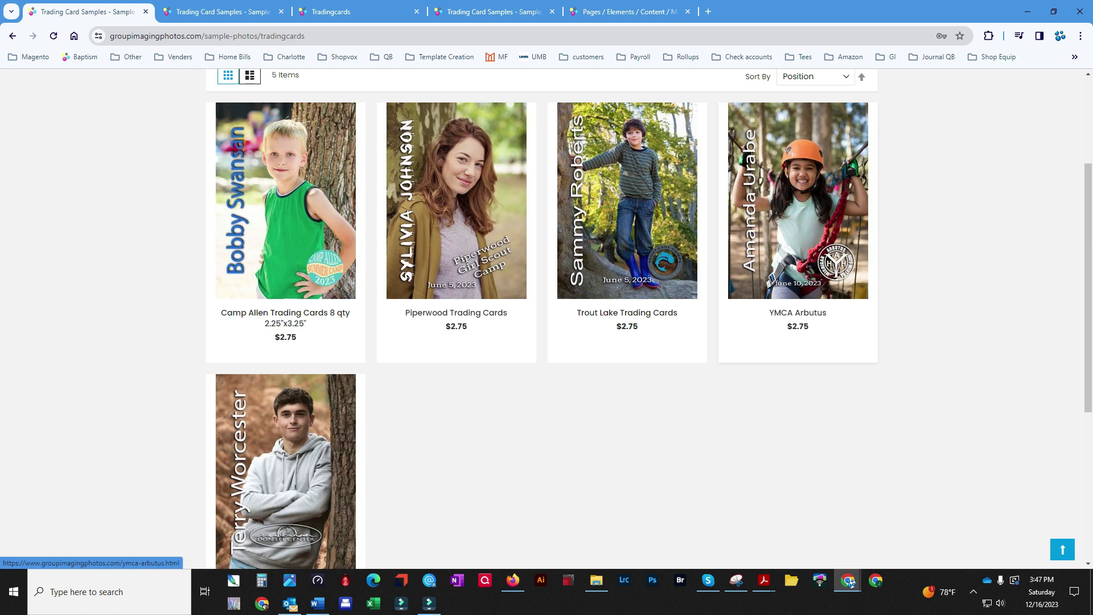
{"action": "left_click", "coordinate": [797, 228]}
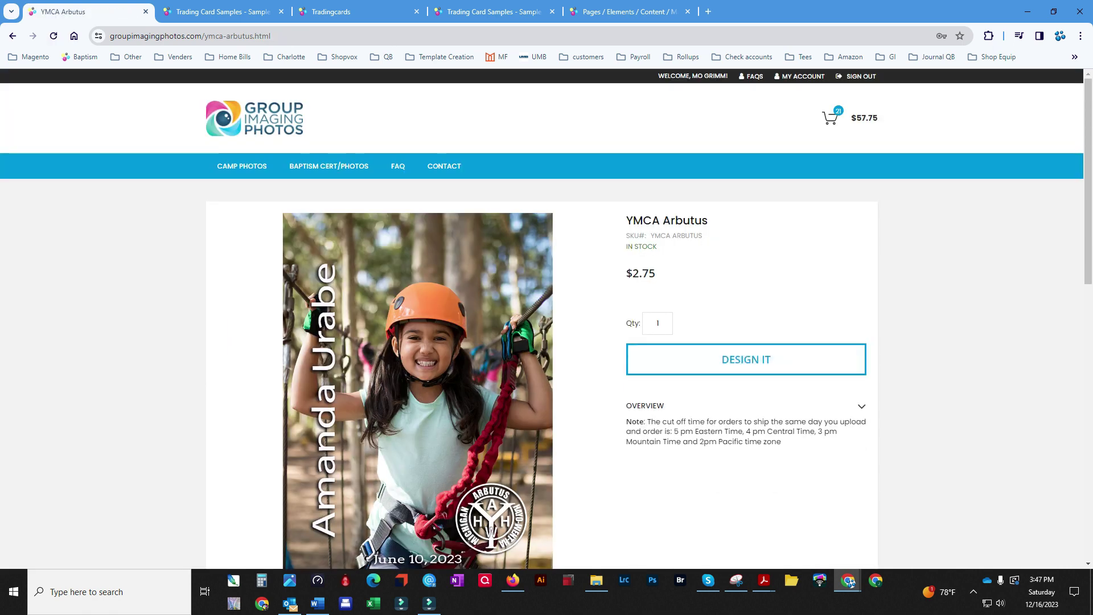
Start designing the YMCA Arbutus card from its product page
{"action": "left_click", "coordinate": [747, 359]}
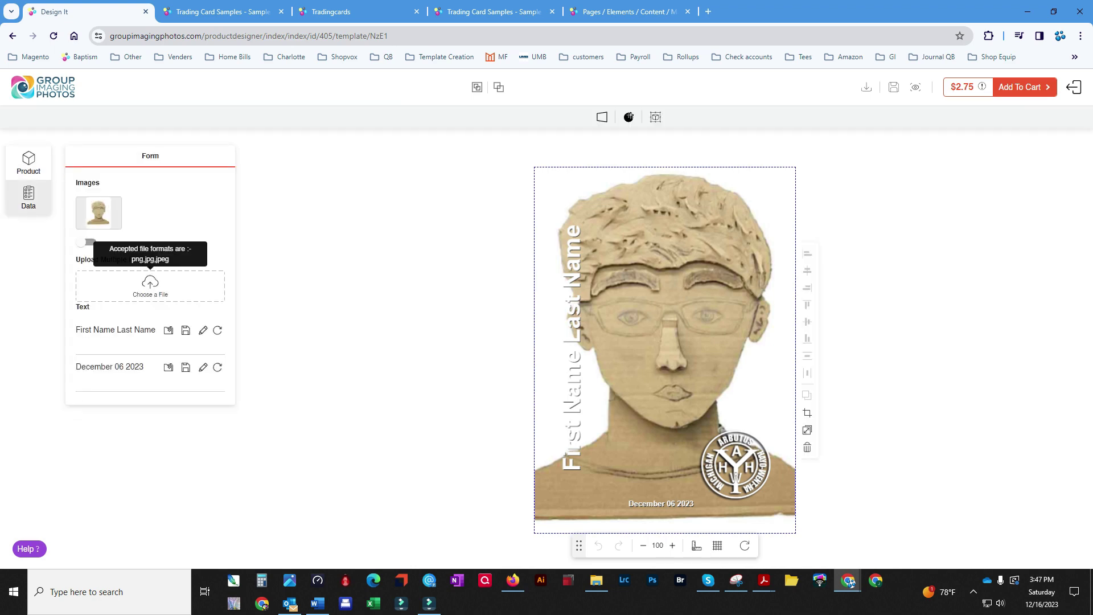
Upload four camper photos from the Canadensis folder into the card's album
{"action": "left_click", "coordinate": [150, 283]}
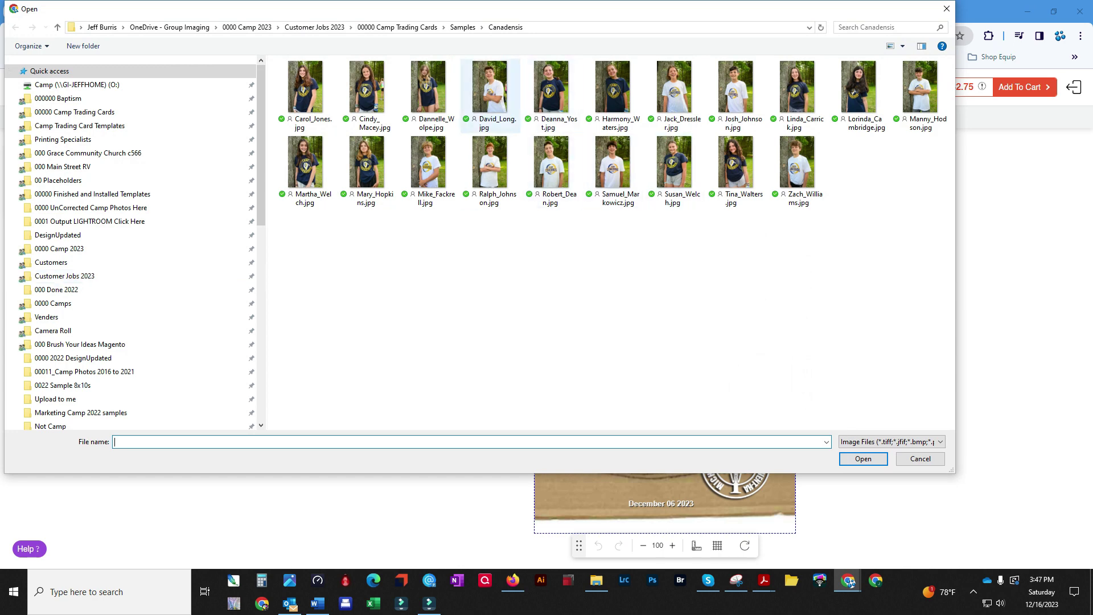
{"action": "left_click", "coordinate": [490, 88]}
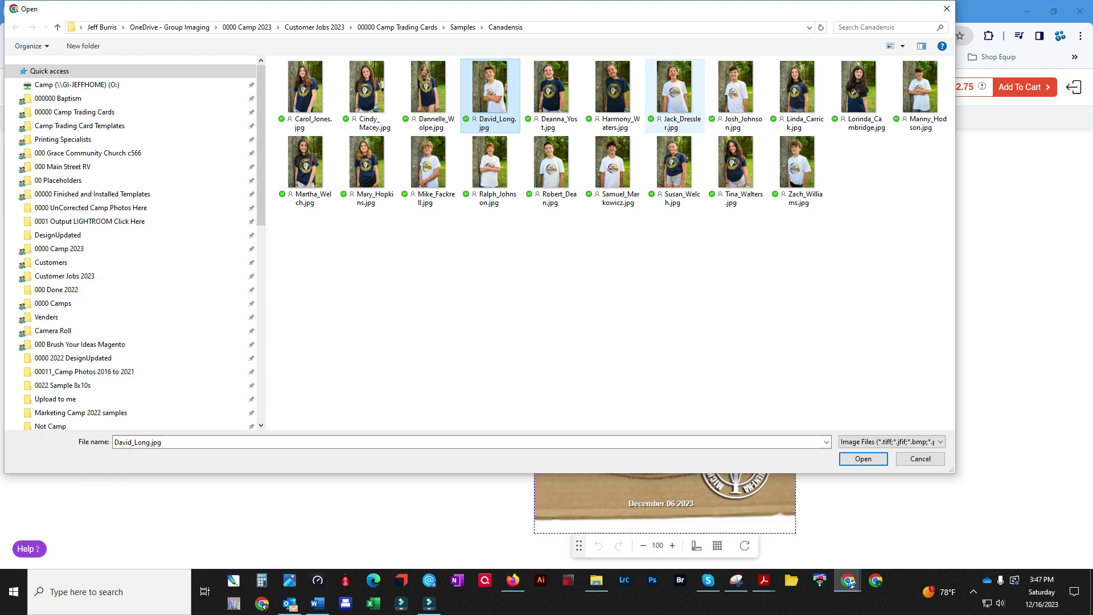
{"action": "left_click", "coordinate": [612, 88], "text": "ctrl"}
{"action": "left_click", "coordinate": [675, 163], "text": "ctrl"}
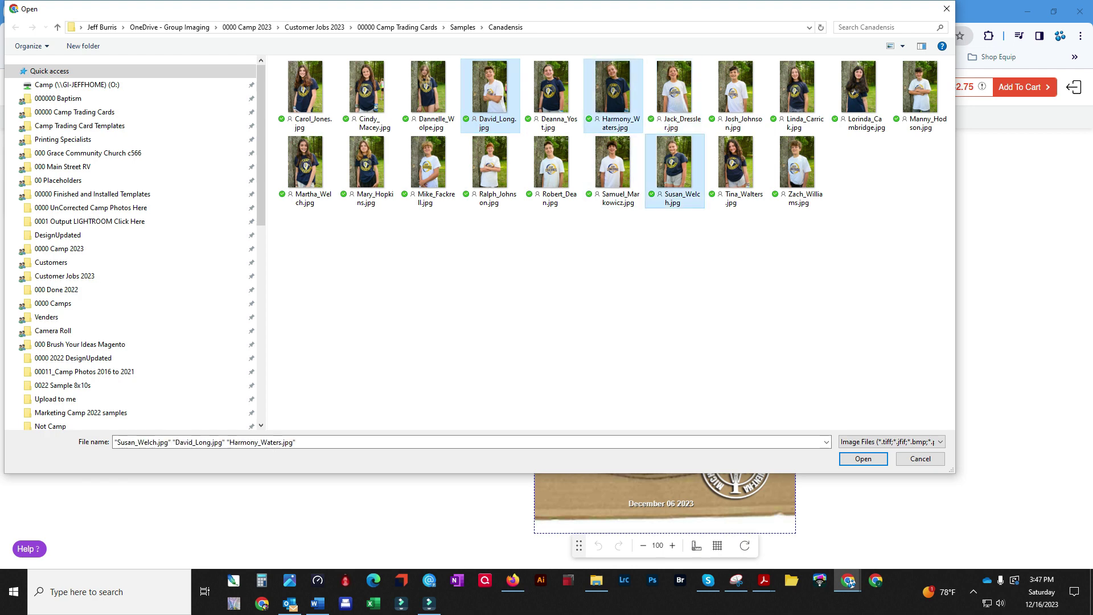
{"action": "left_click", "coordinate": [797, 162], "text": "ctrl"}
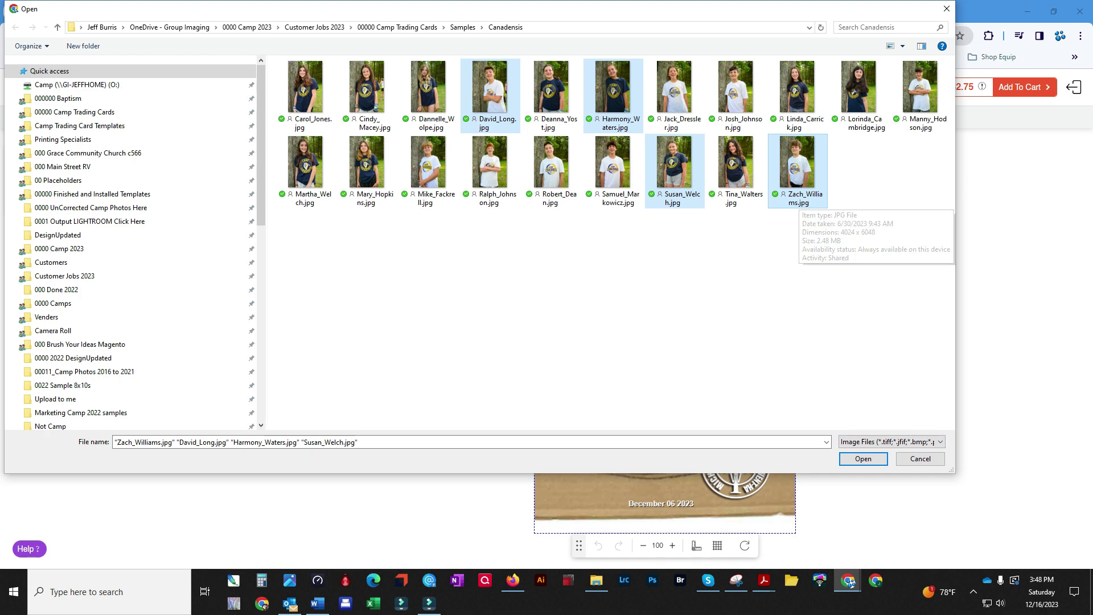
{"action": "key", "text": "Return"}
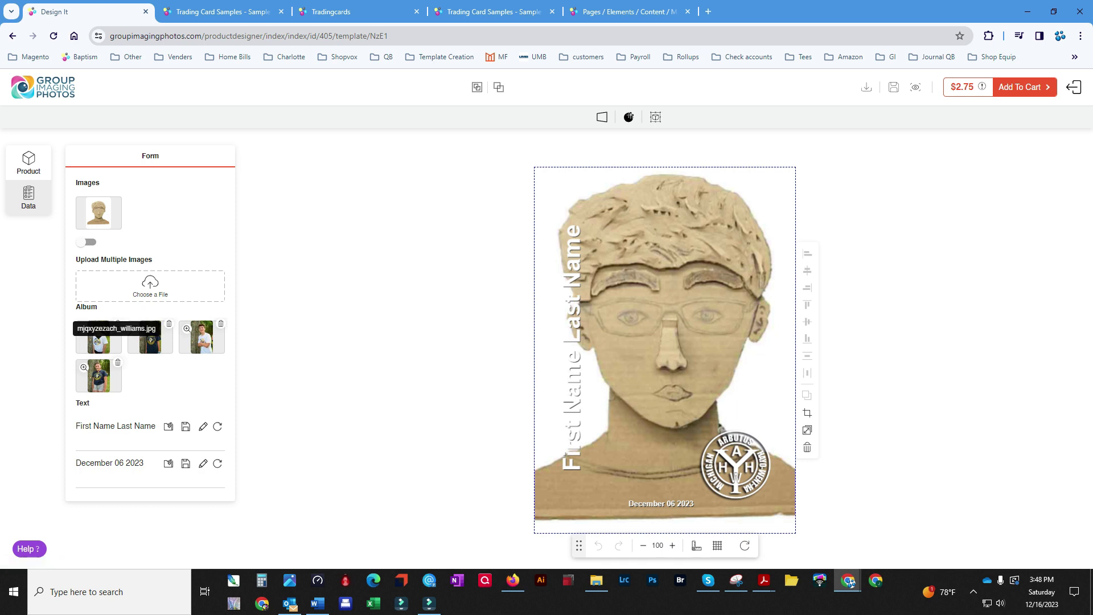
Place the boy's album photo on the YMCA Arbutus card and add it to the cart
{"action": "left_click", "coordinate": [98, 338]}
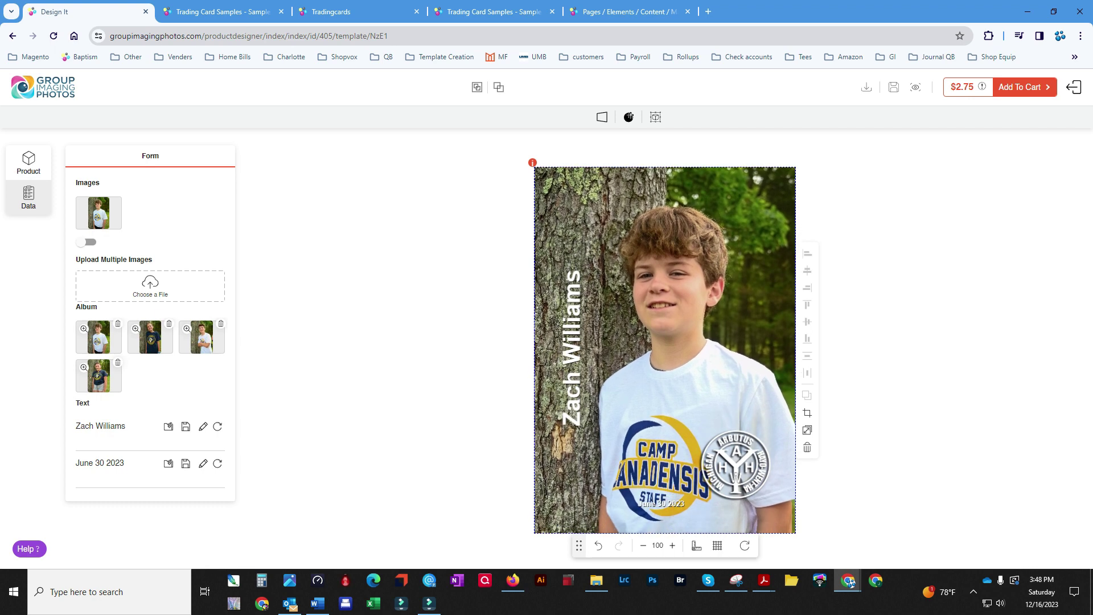
{"action": "left_click", "coordinate": [1020, 87]}
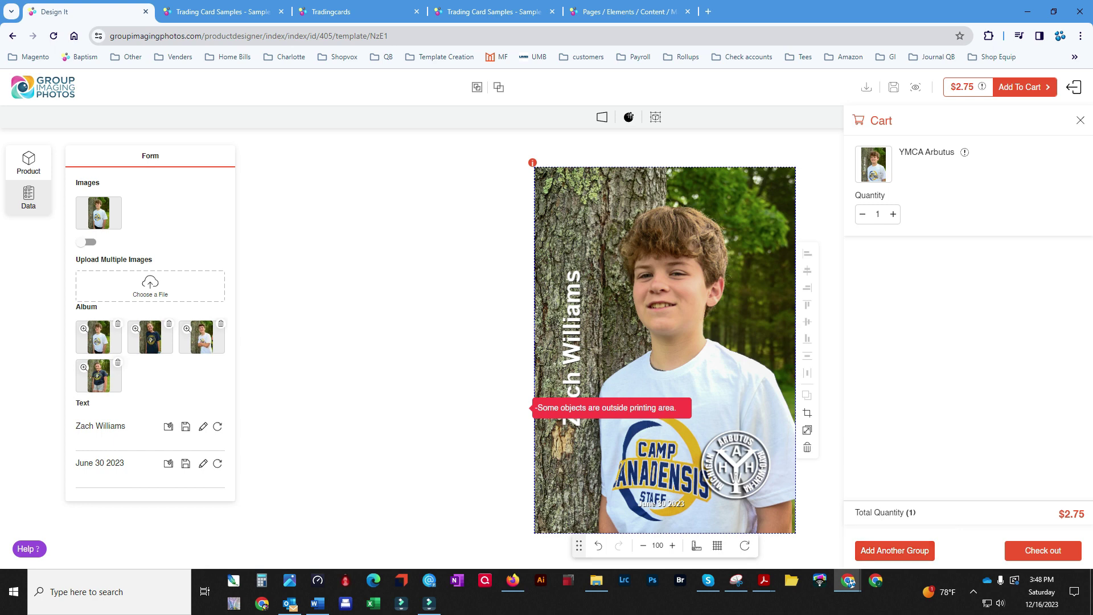
Save the boy's card under his name as reference and start a fresh blank card
{"action": "left_click", "coordinate": [894, 550]}
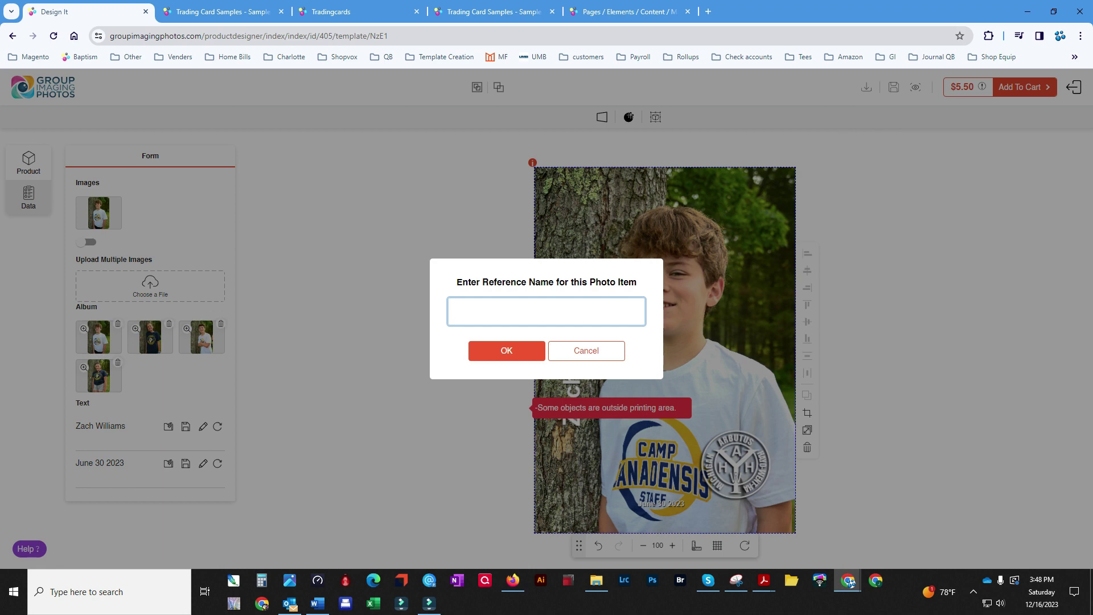
{"action": "key", "text": "Return"}
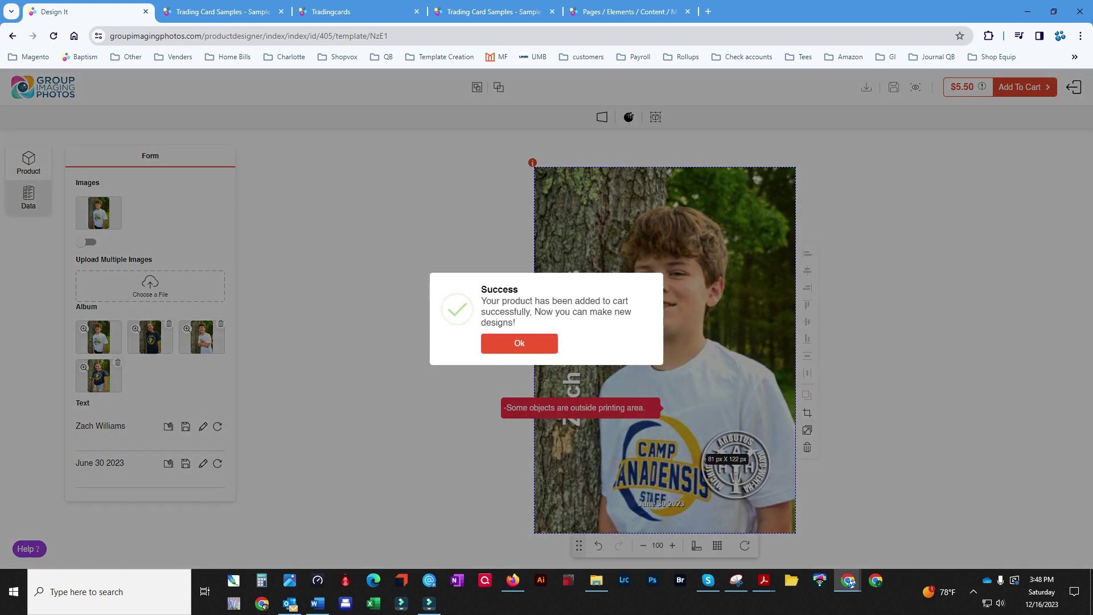
{"action": "key", "text": "Return"}
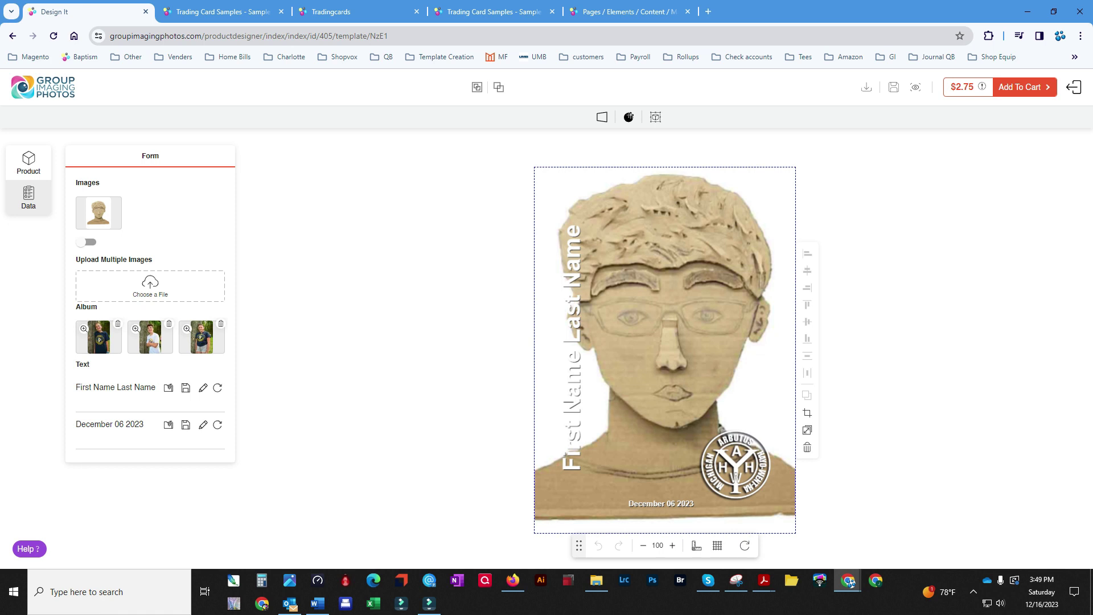
Put the first album photo on the card, add it to cart, and check out under the girl's name
{"action": "left_click", "coordinate": [98, 339]}
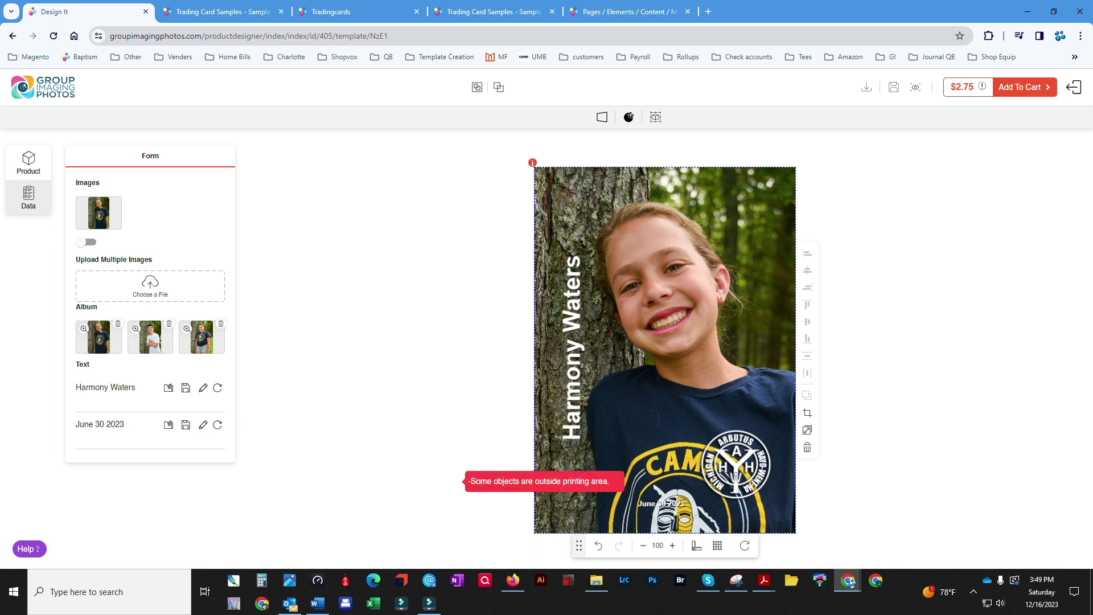
{"action": "left_click", "coordinate": [1024, 86]}
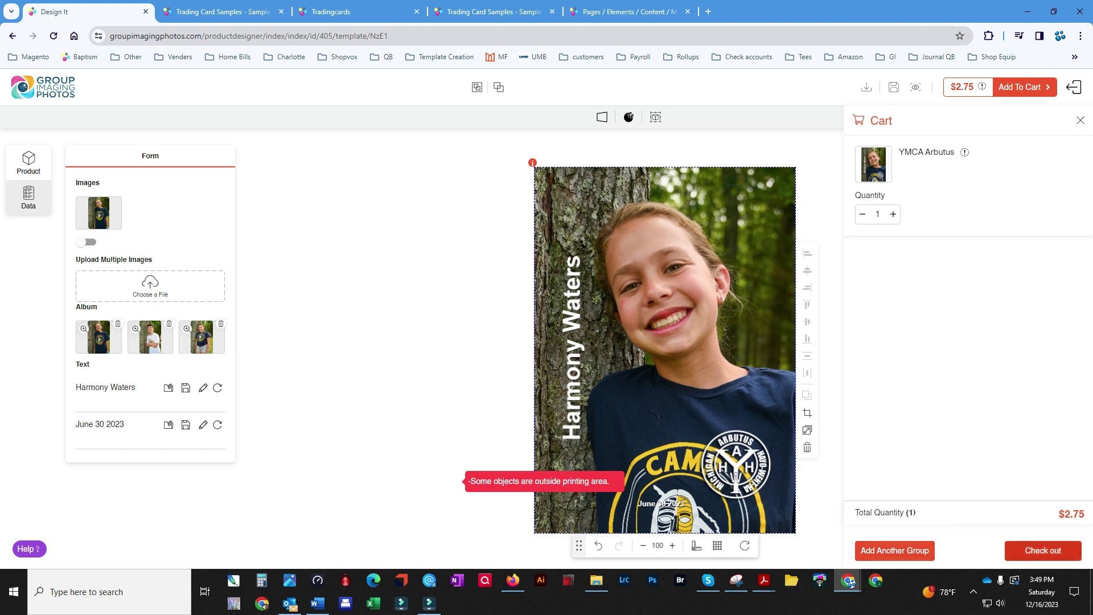
{"action": "left_click", "coordinate": [1044, 550]}
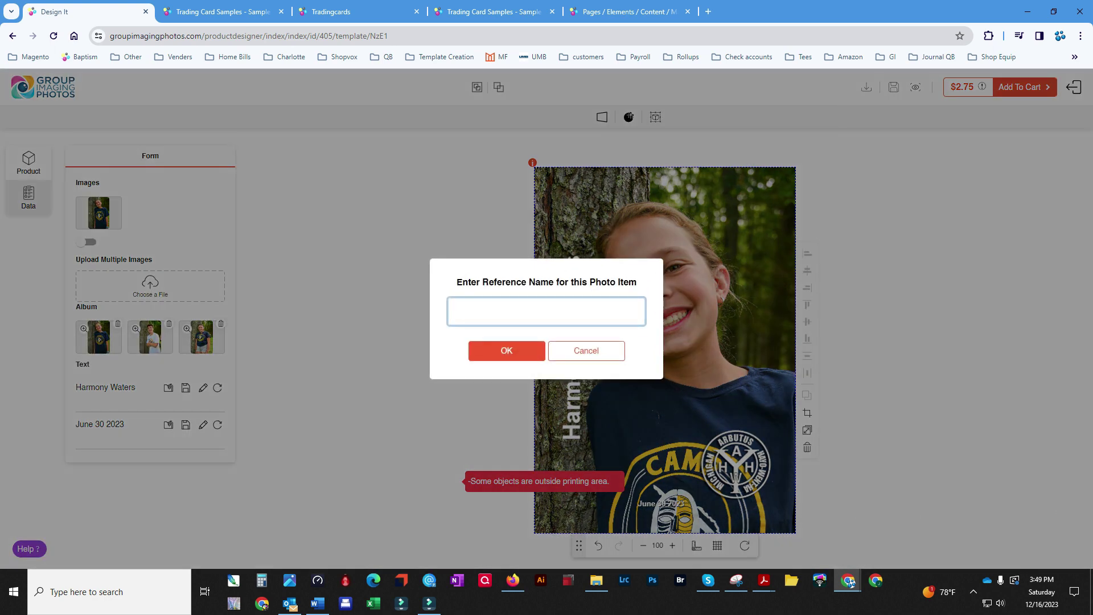
{"action": "key", "text": "Return"}
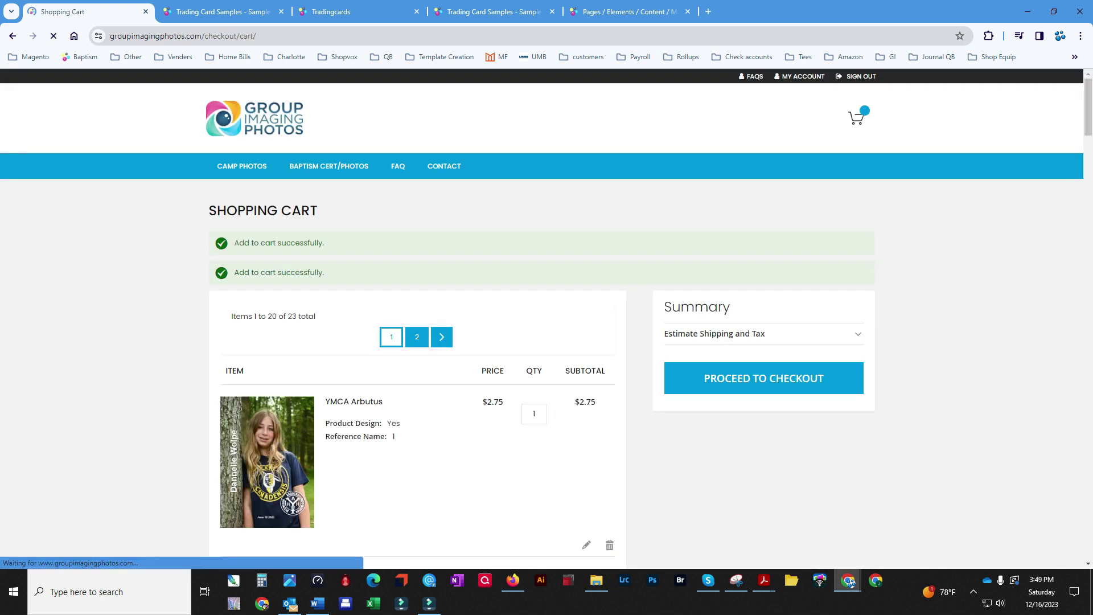
Scroll through cart page 1, then switch to page 2 listing items 21–23
{"action": "scroll", "coordinate": [417, 319], "scroll_direction": "down", "scroll_amount": 15}
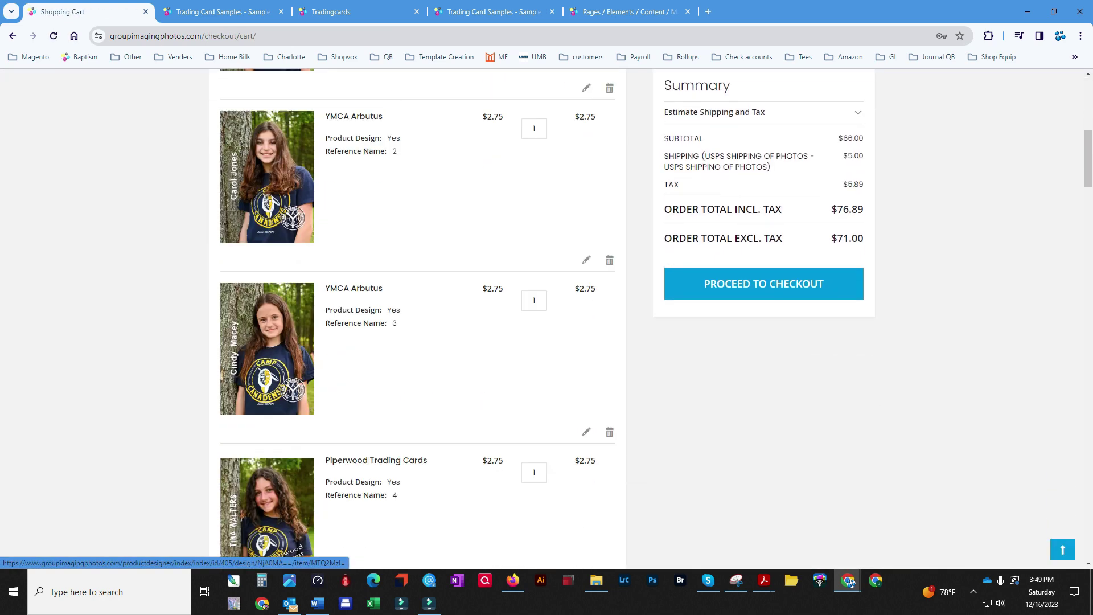
{"action": "scroll", "coordinate": [418, 319], "scroll_direction": "down", "scroll_amount": 20}
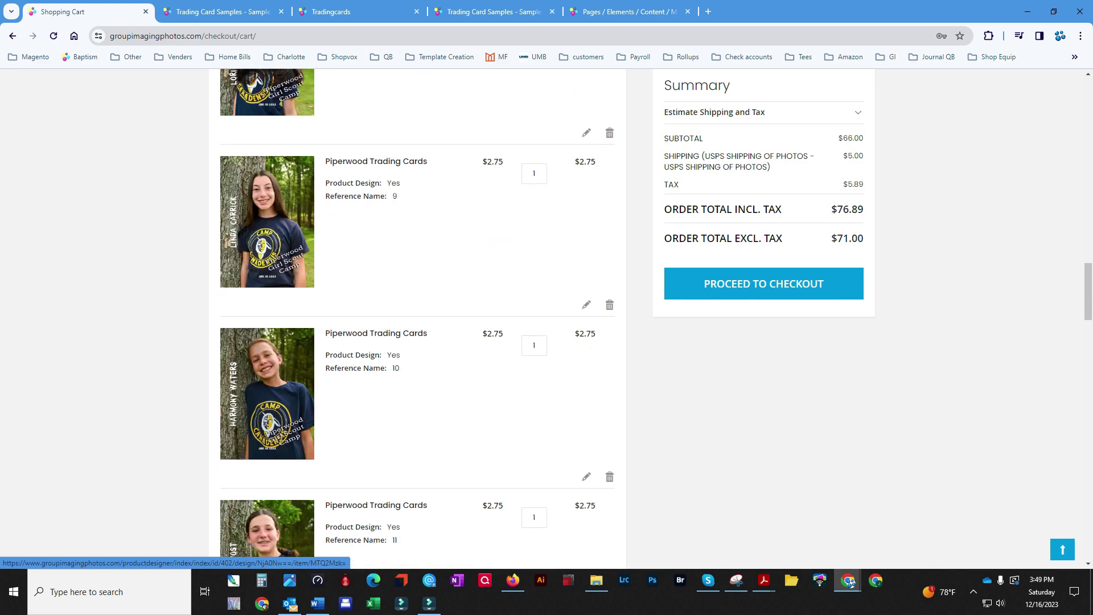
{"action": "scroll", "coordinate": [417, 319], "scroll_direction": "down", "scroll_amount": 17}
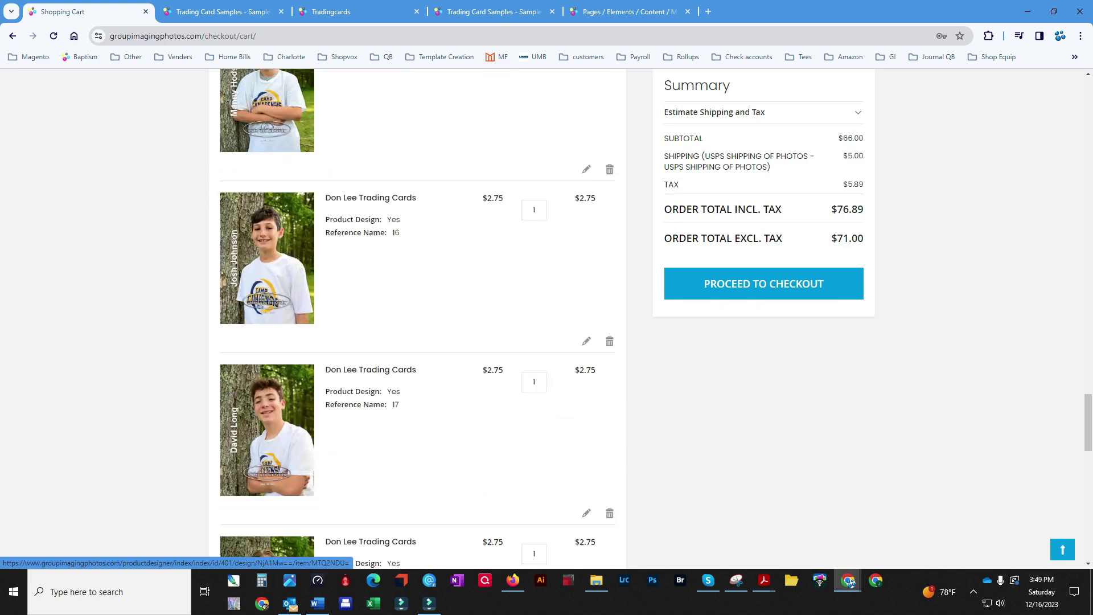
{"action": "scroll", "coordinate": [416, 293], "scroll_direction": "down", "scroll_amount": 1}
{"action": "scroll", "coordinate": [417, 293], "scroll_direction": "up", "scroll_amount": 3}
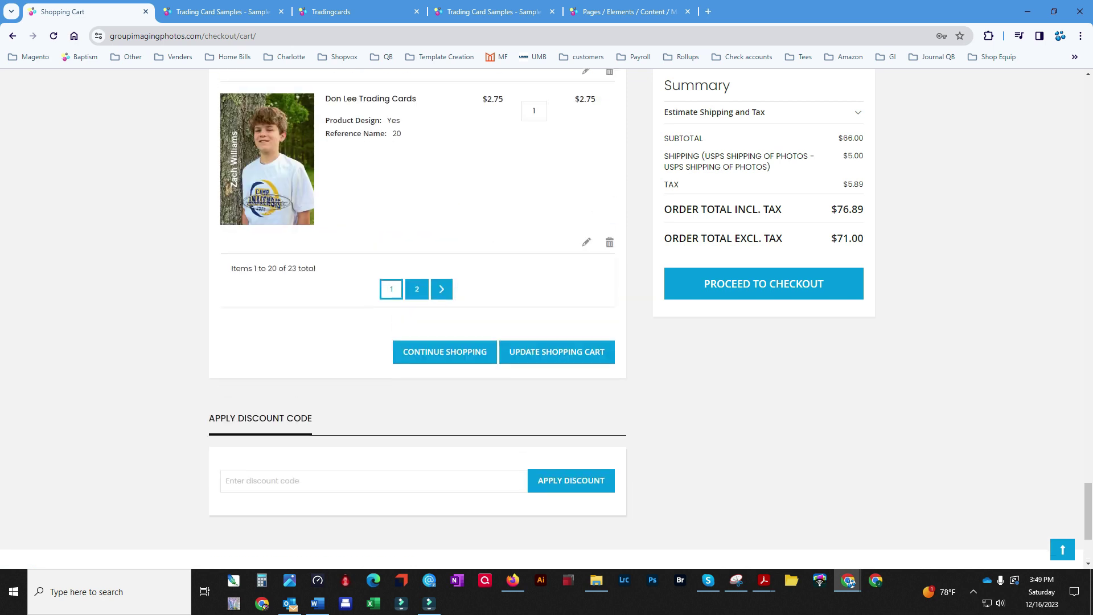
{"action": "left_click", "coordinate": [417, 294]}
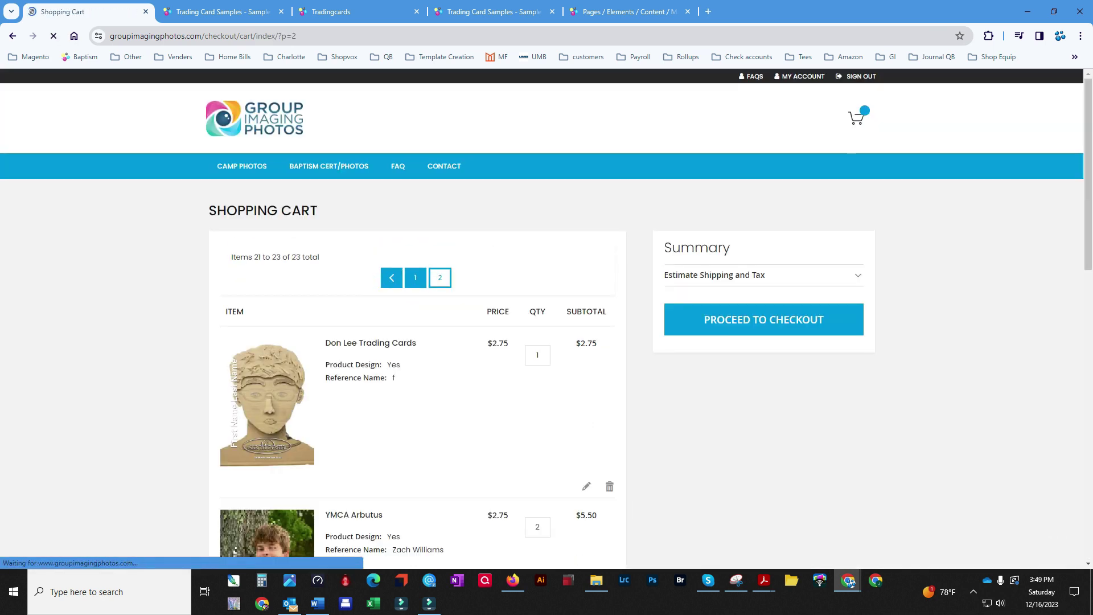
{"action": "scroll", "coordinate": [417, 293], "scroll_direction": "down", "scroll_amount": 3}
{"action": "scroll", "coordinate": [542, 319], "scroll_direction": "up", "scroll_amount": 2}
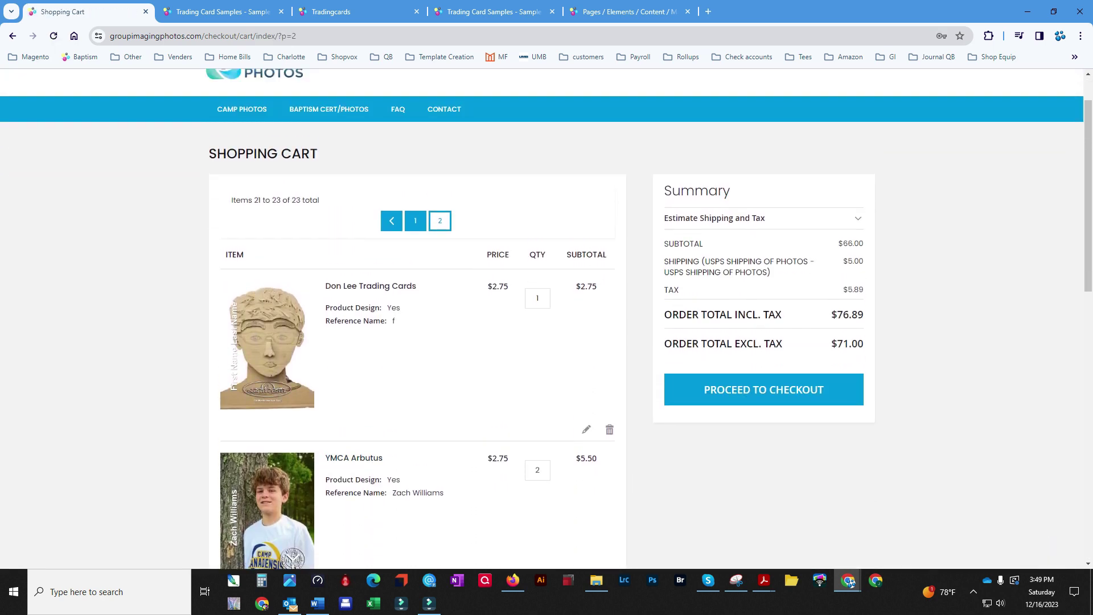
Remove the card with the sculpted face from the cart
{"action": "left_click", "coordinate": [609, 429]}
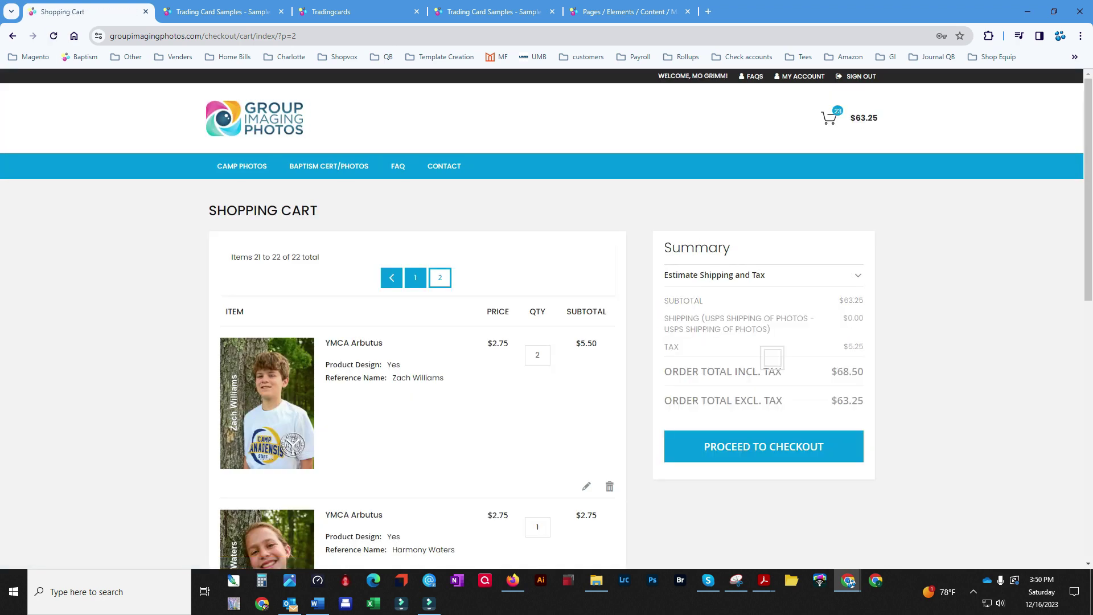
{"action": "scroll", "coordinate": [547, 319], "scroll_direction": "down", "scroll_amount": 5}
{"action": "scroll", "coordinate": [417, 241], "scroll_direction": "up", "scroll_amount": 1}
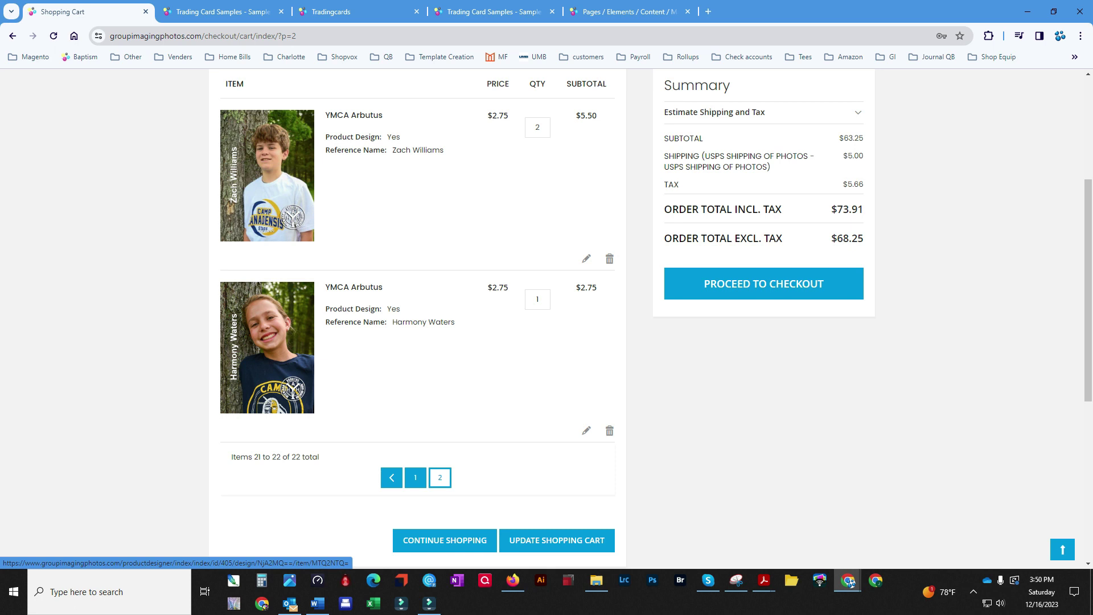
Apply discount code 'testorder', bringing the order total to $0.00
{"action": "scroll", "coordinate": [418, 319], "scroll_direction": "down", "scroll_amount": 5}
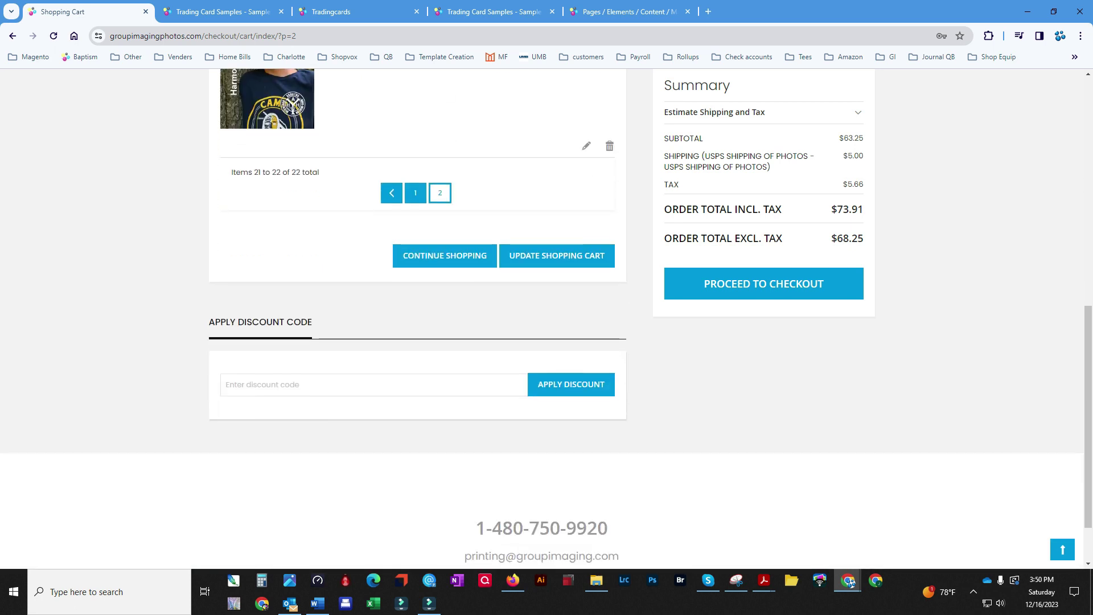
{"action": "left_click", "coordinate": [226, 385]}
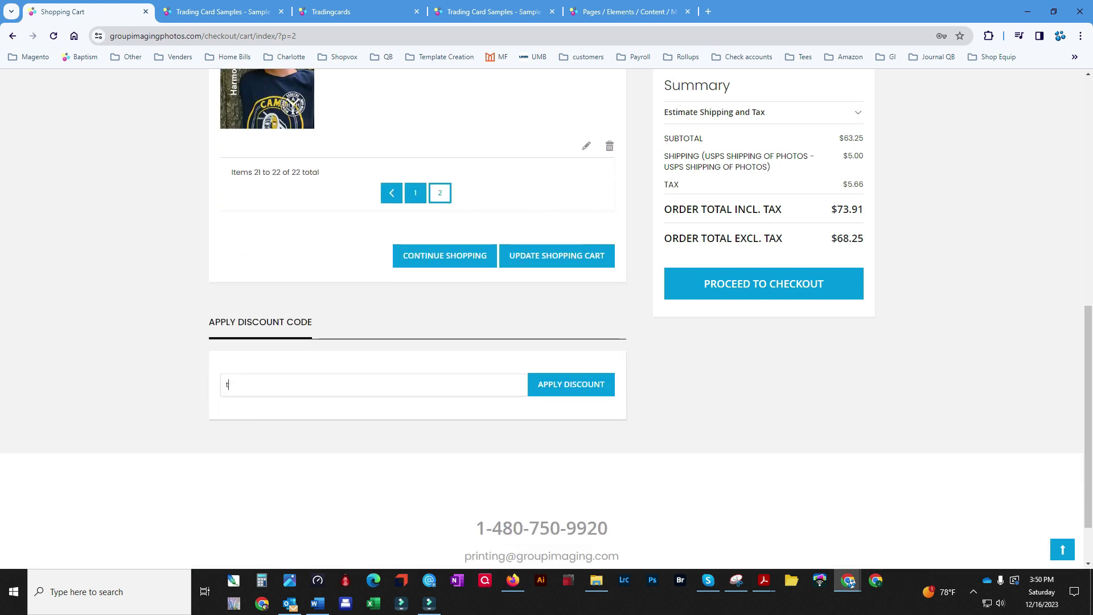
{"action": "type", "text": "testorder"}
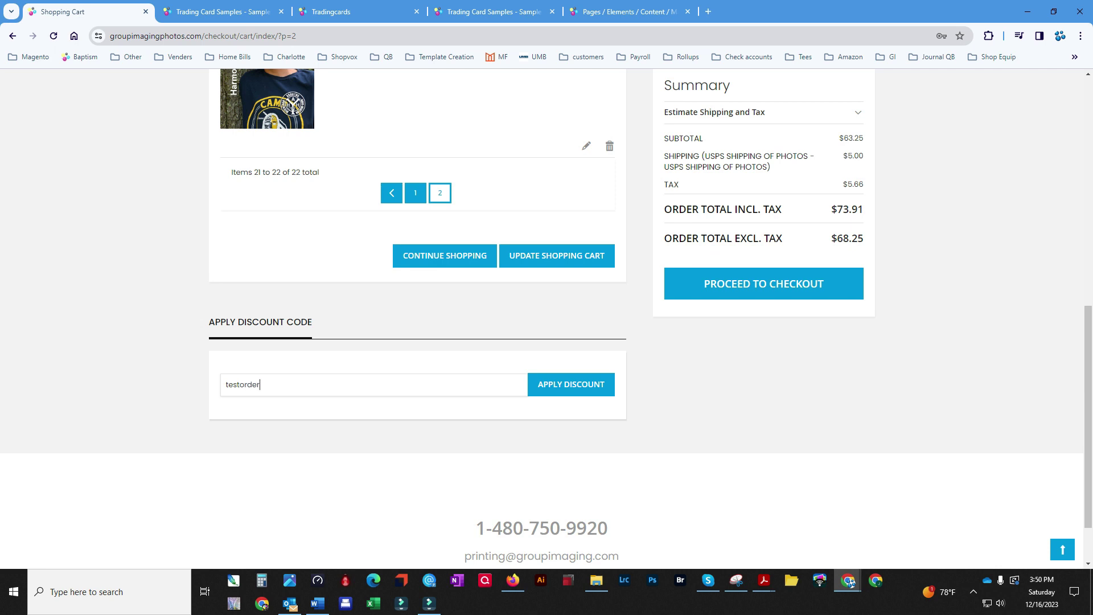
{"action": "key", "text": "Return"}
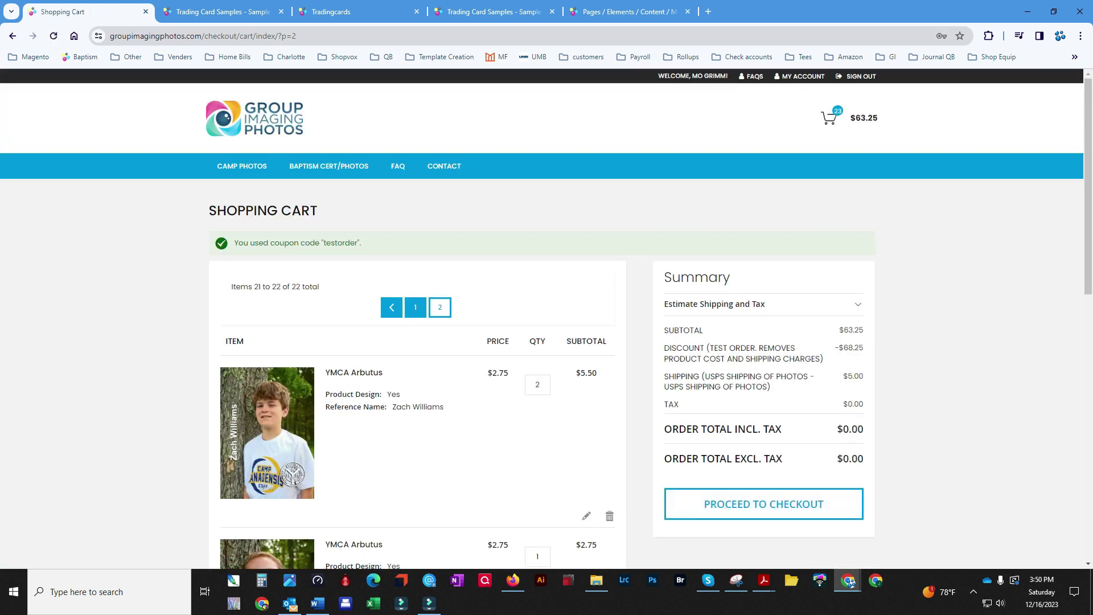
Check out with job name 'test order' and place the $0.00 order
{"action": "left_click", "coordinate": [763, 504]}
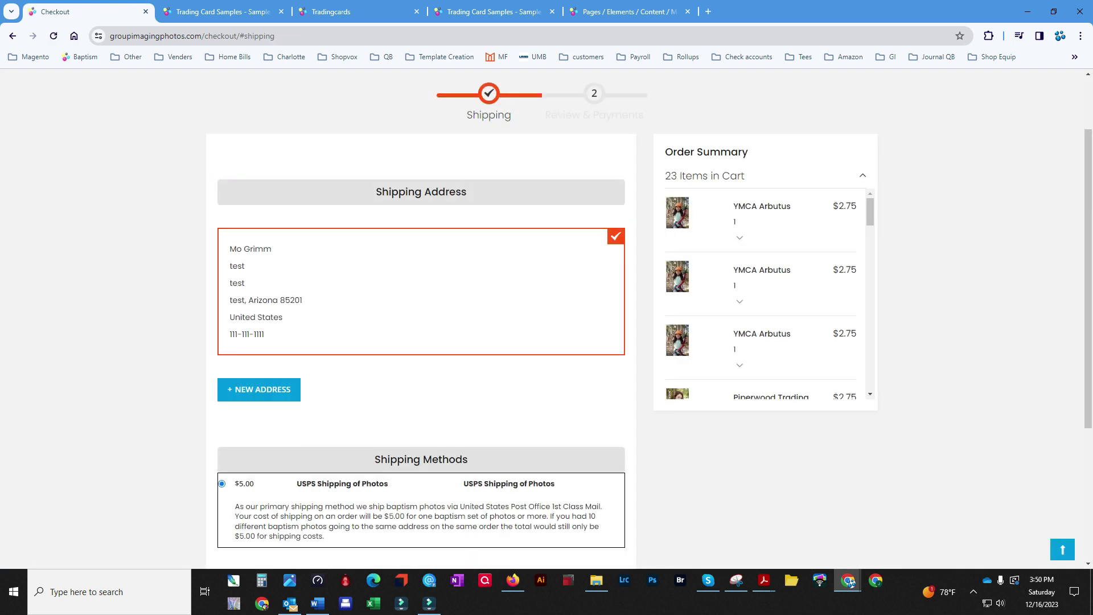
{"action": "scroll", "coordinate": [422, 319], "scroll_direction": "down", "scroll_amount": 3}
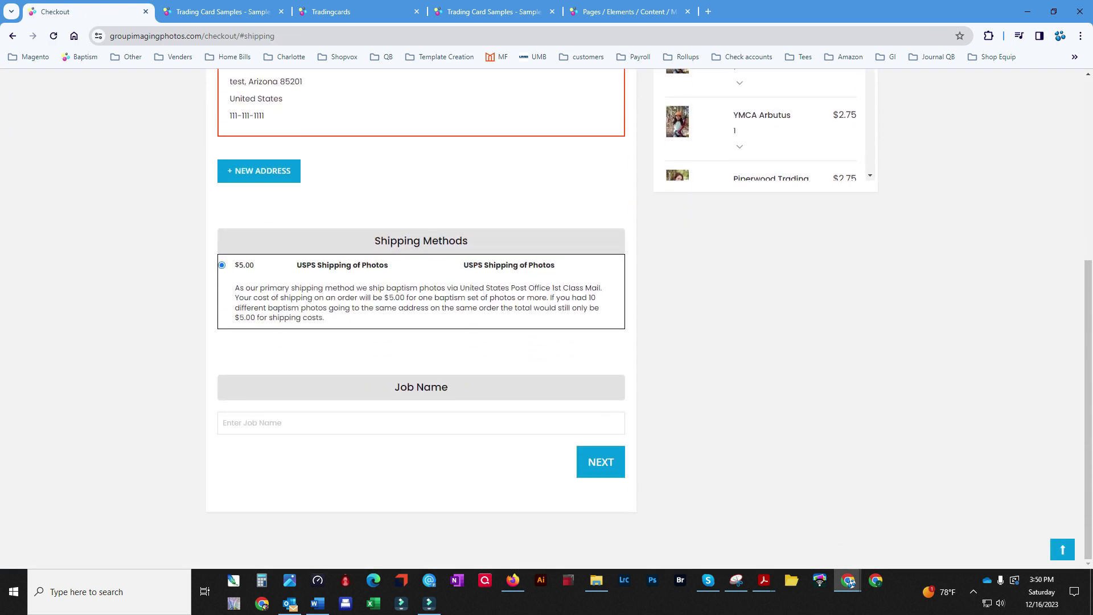
{"action": "left_click", "coordinate": [285, 423]}
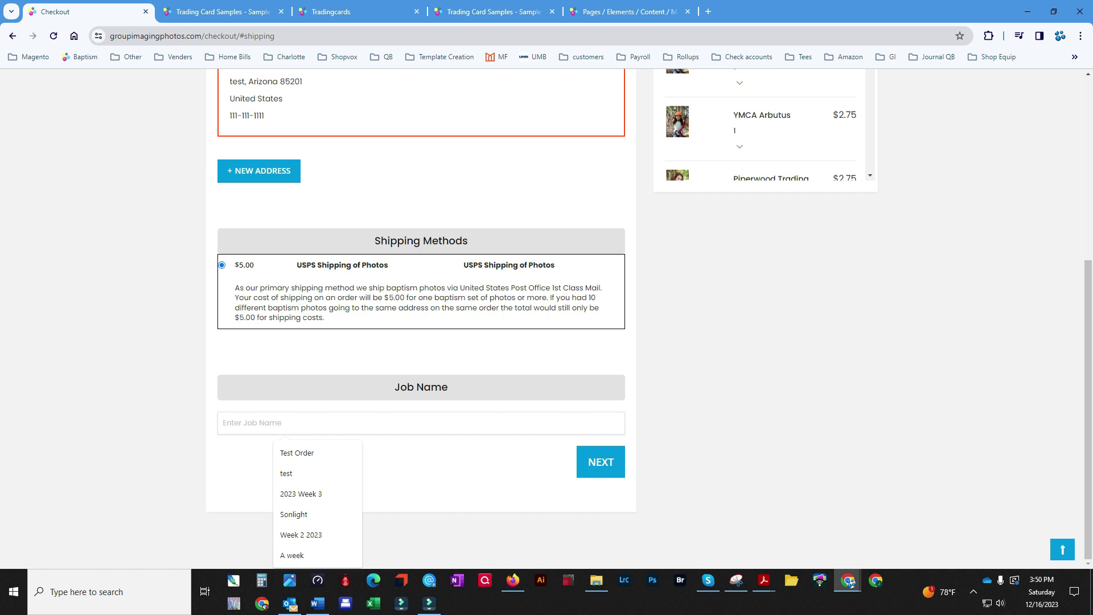
{"action": "type", "text": "test order"}
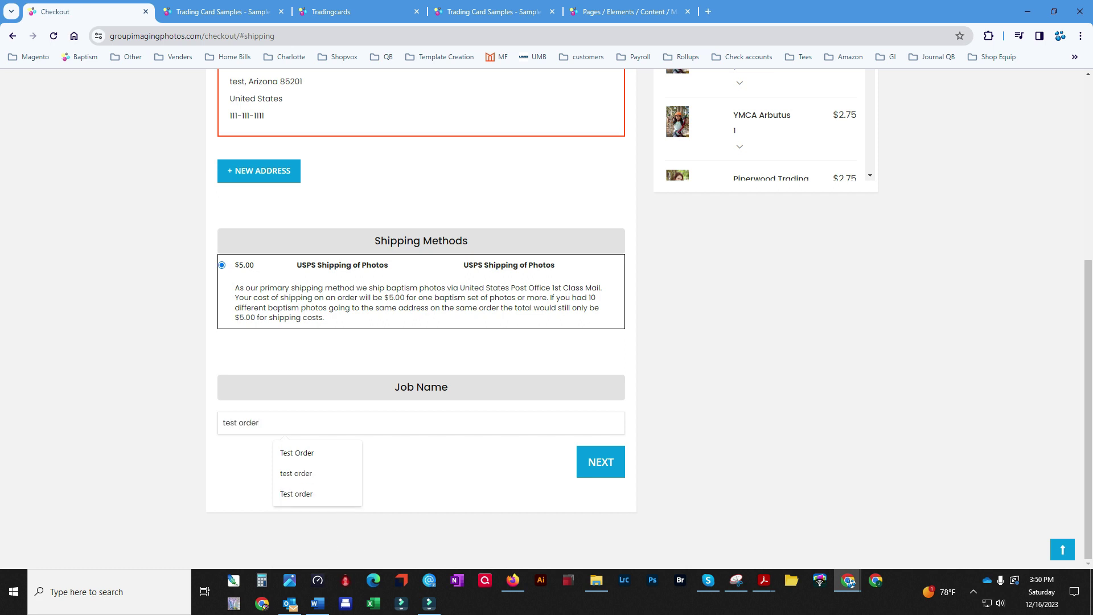
{"action": "left_click", "coordinate": [601, 461]}
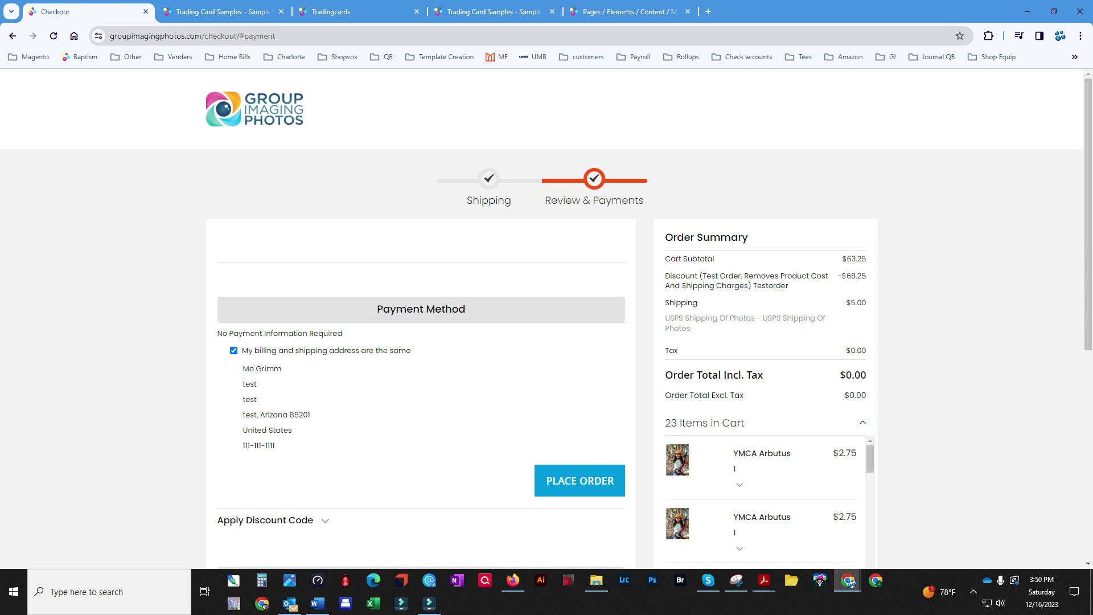
{"action": "scroll", "coordinate": [580, 433], "scroll_direction": "down", "scroll_amount": 1}
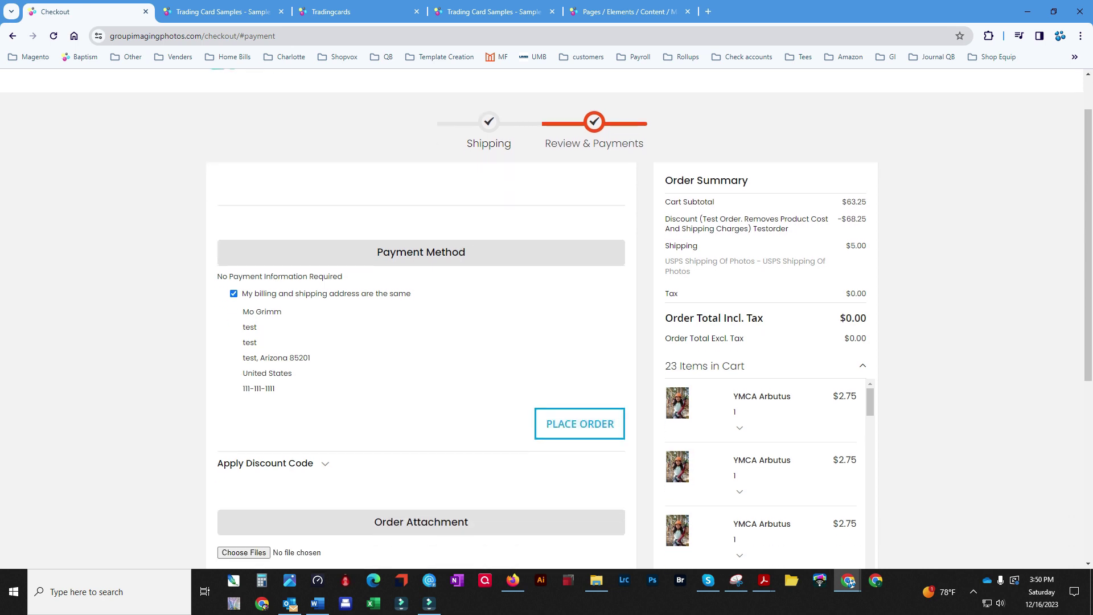
{"action": "left_click", "coordinate": [580, 424]}
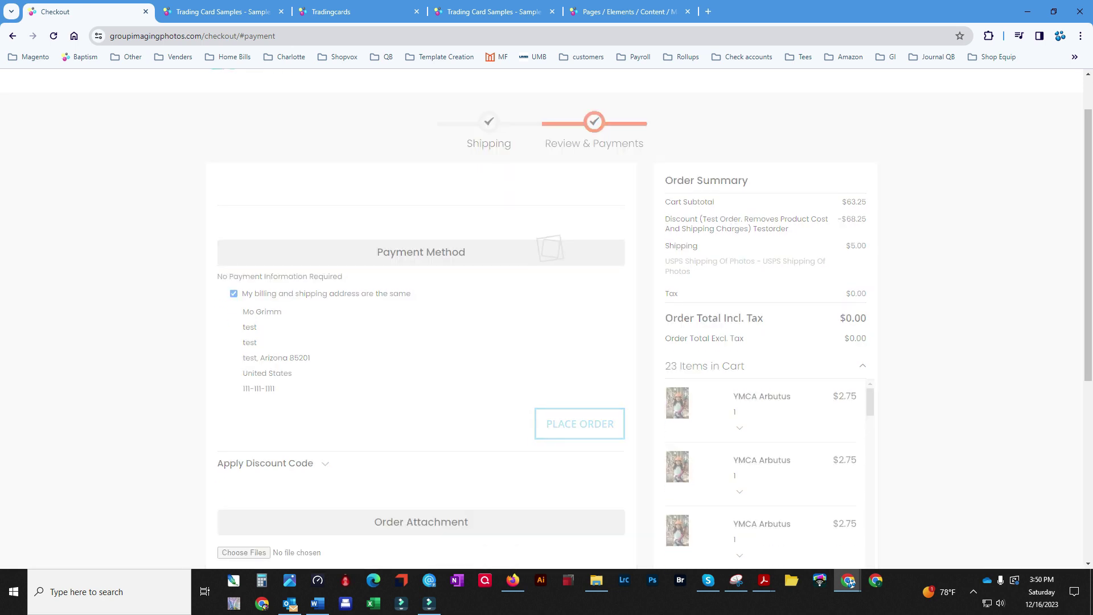